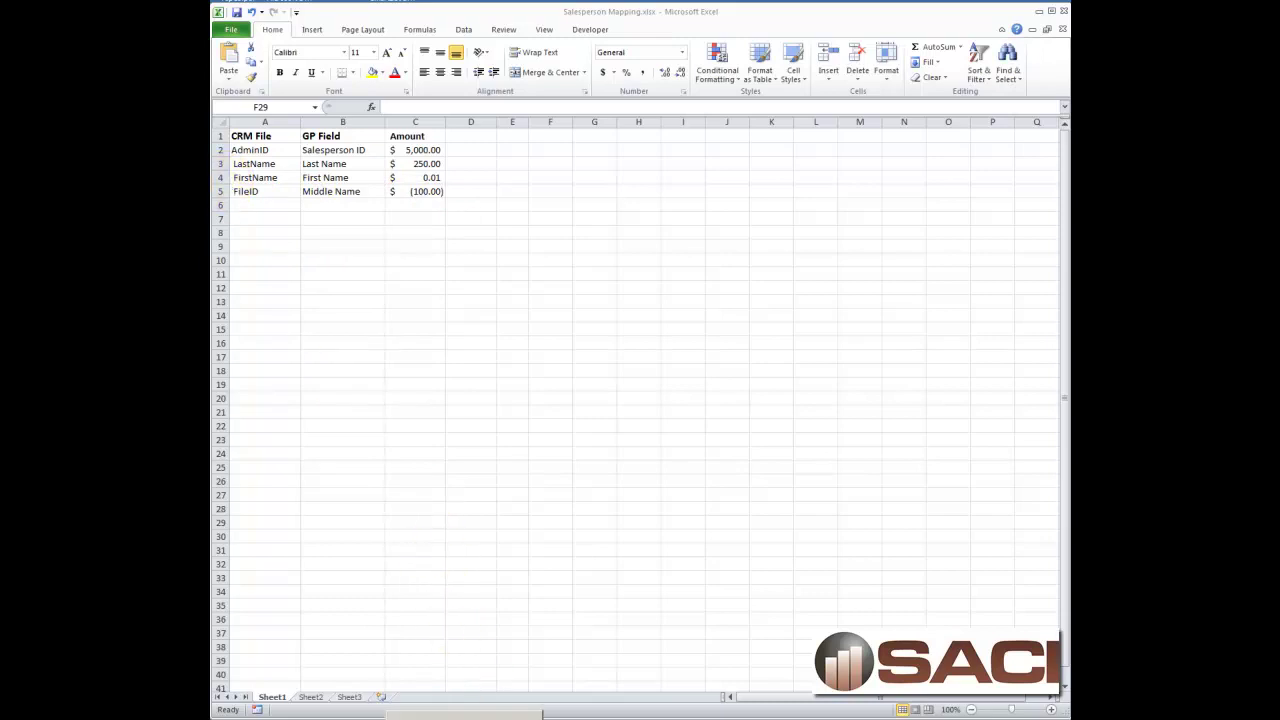
Switch to Word and review the cut, copy, and paste settings in the advanced Word options
{"action": "left_click", "coordinate": [459, 719]}
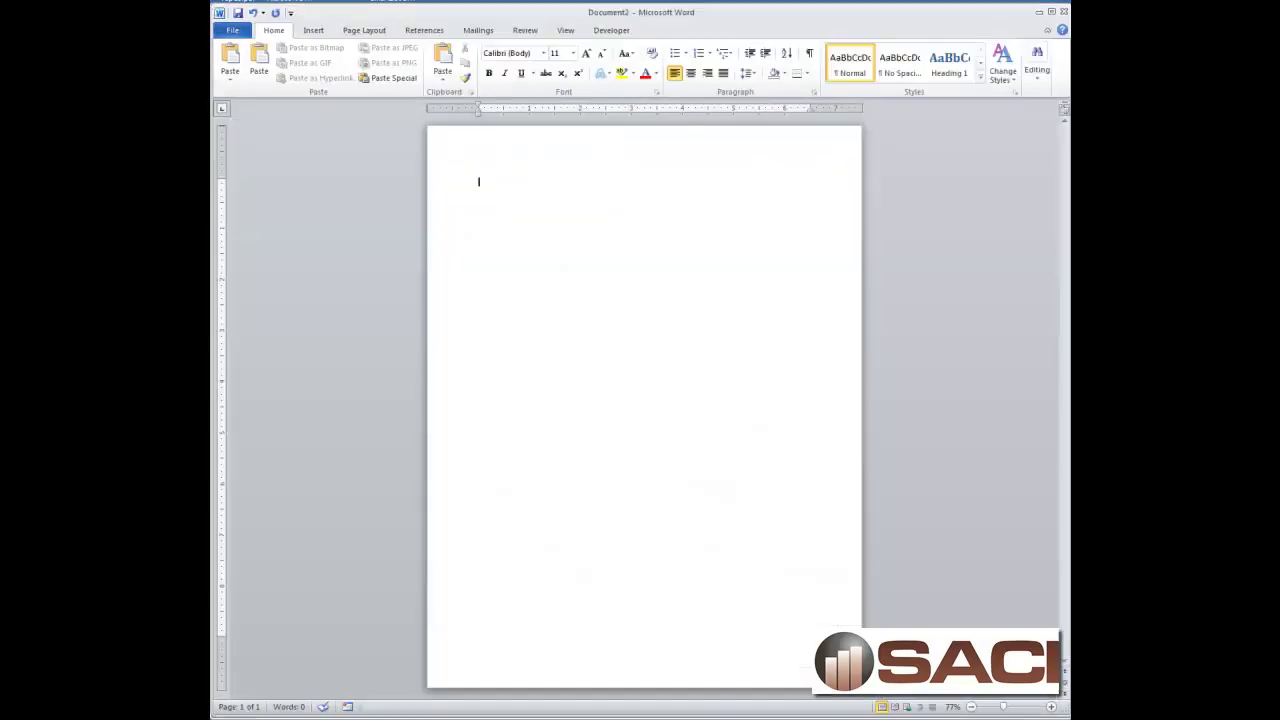
{"action": "left_click", "coordinate": [234, 34]}
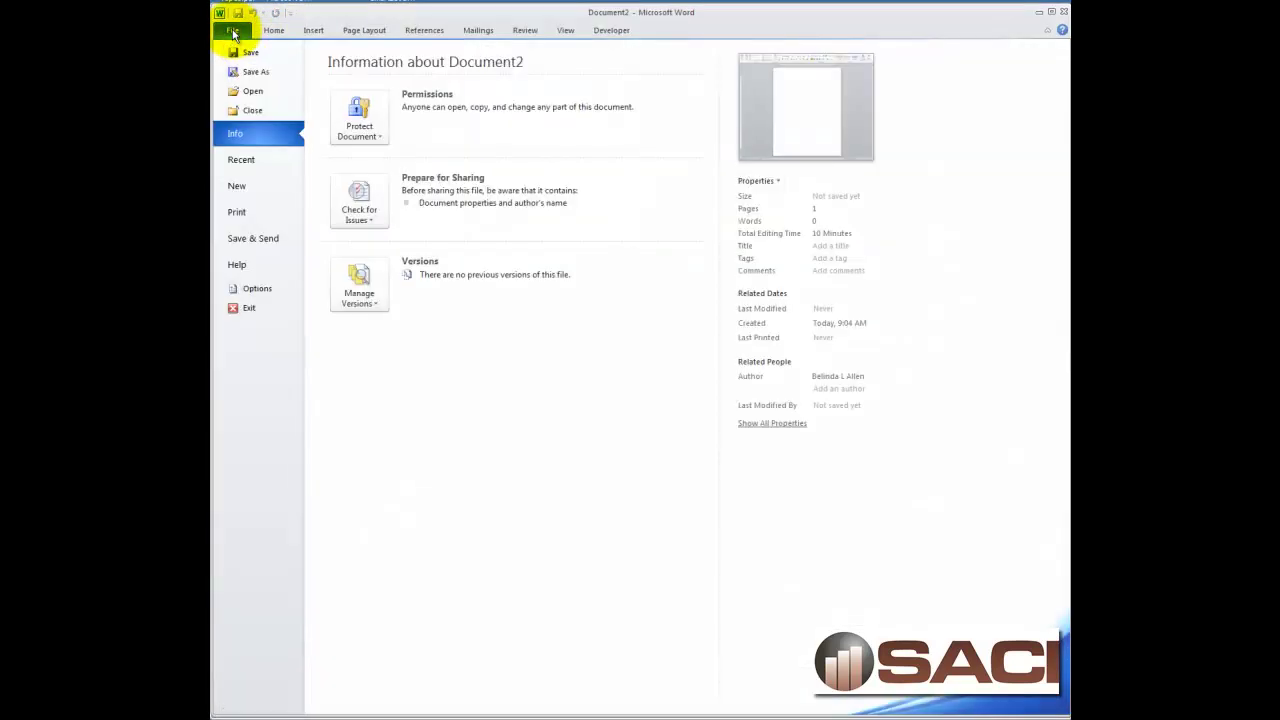
{"action": "left_click", "coordinate": [260, 288]}
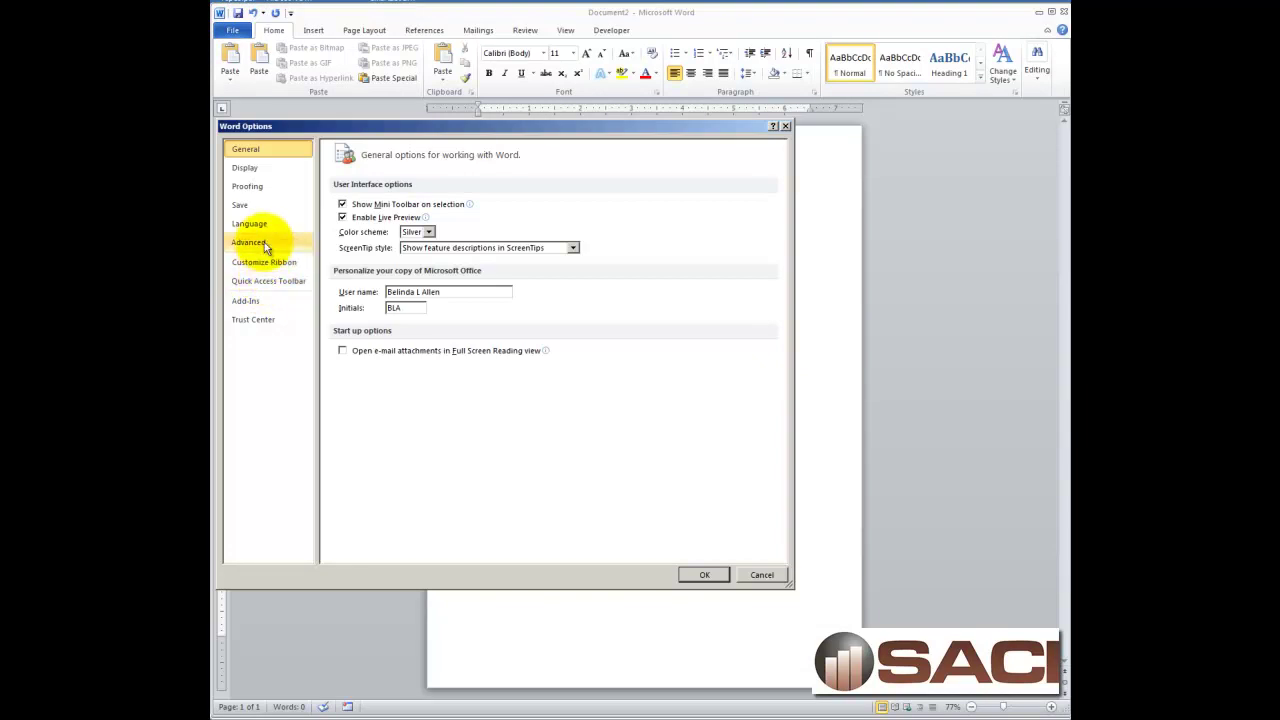
{"action": "left_click", "coordinate": [262, 243]}
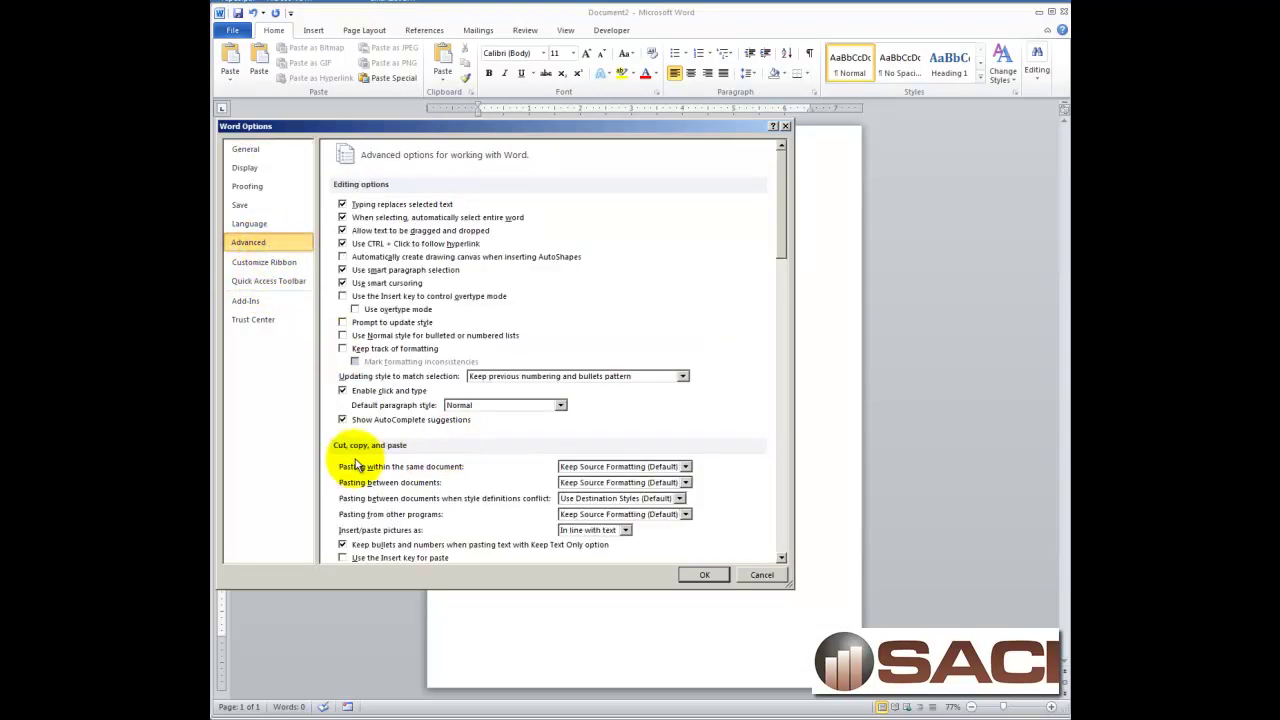
{"action": "scroll", "coordinate": [356, 467], "scroll_direction": "down", "scroll_amount": 3}
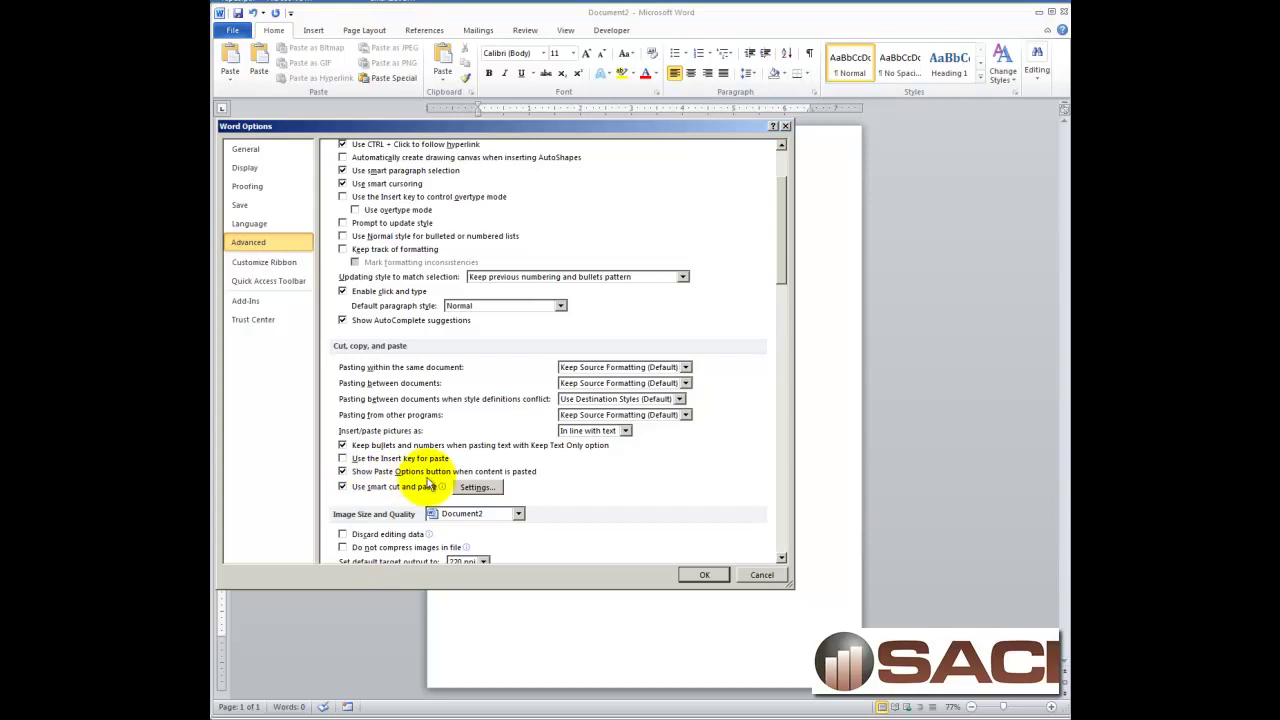
{"action": "left_click", "coordinate": [705, 574]}
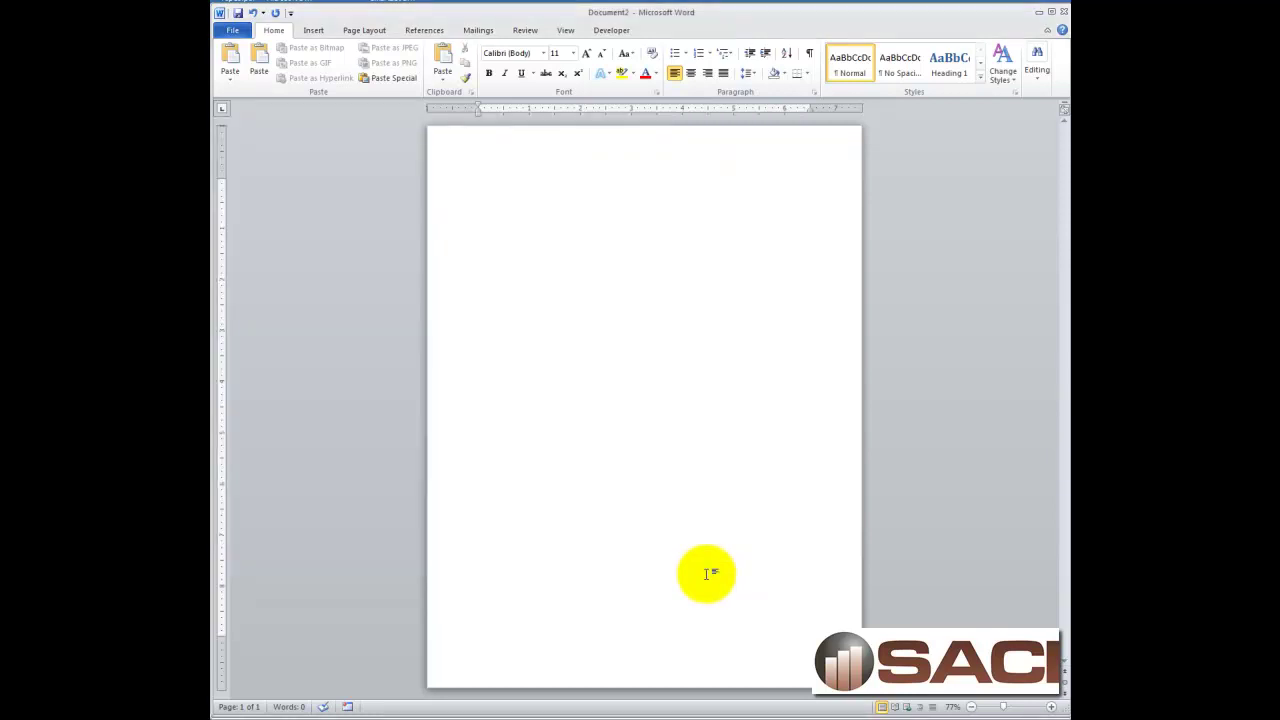
Switch to the Salesperson Mapping workbook in Excel and copy the range A1:C5
{"action": "key", "text": "alt+Tab"}
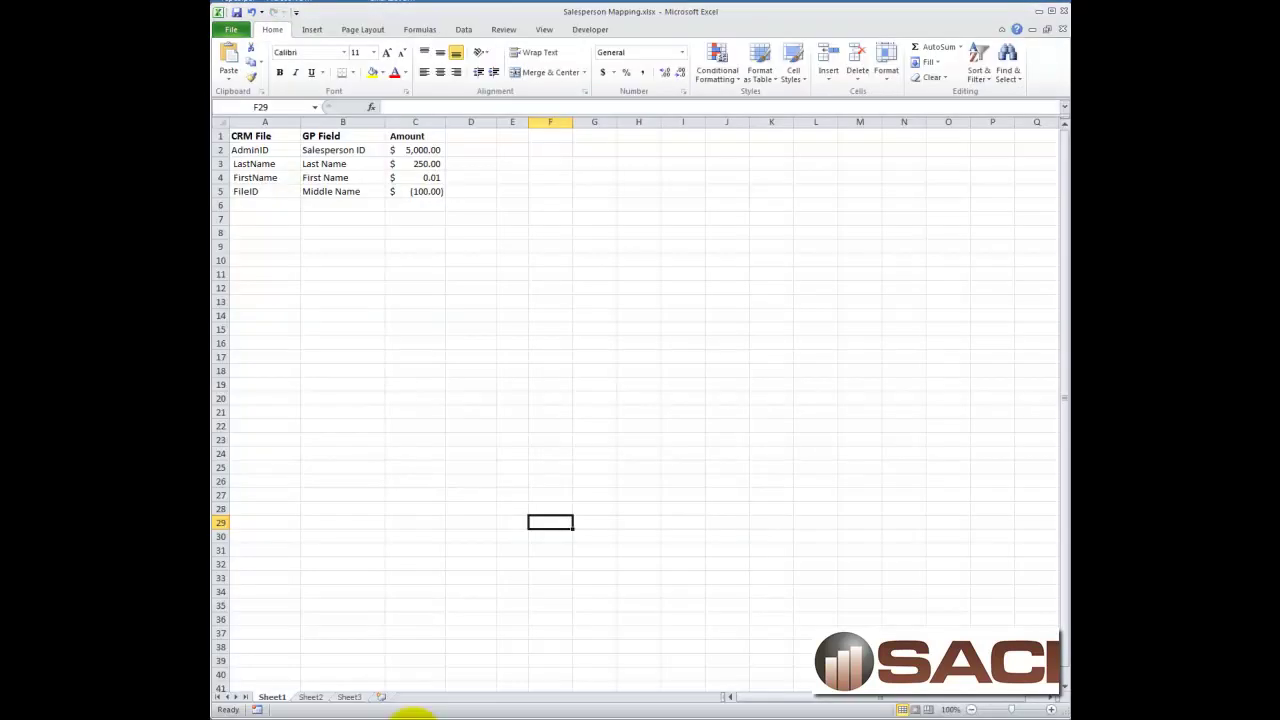
{"action": "left_click_drag", "start_coordinate": [423, 193], "coordinate": [252, 115]}
{"action": "right_click", "coordinate": [320, 160]}
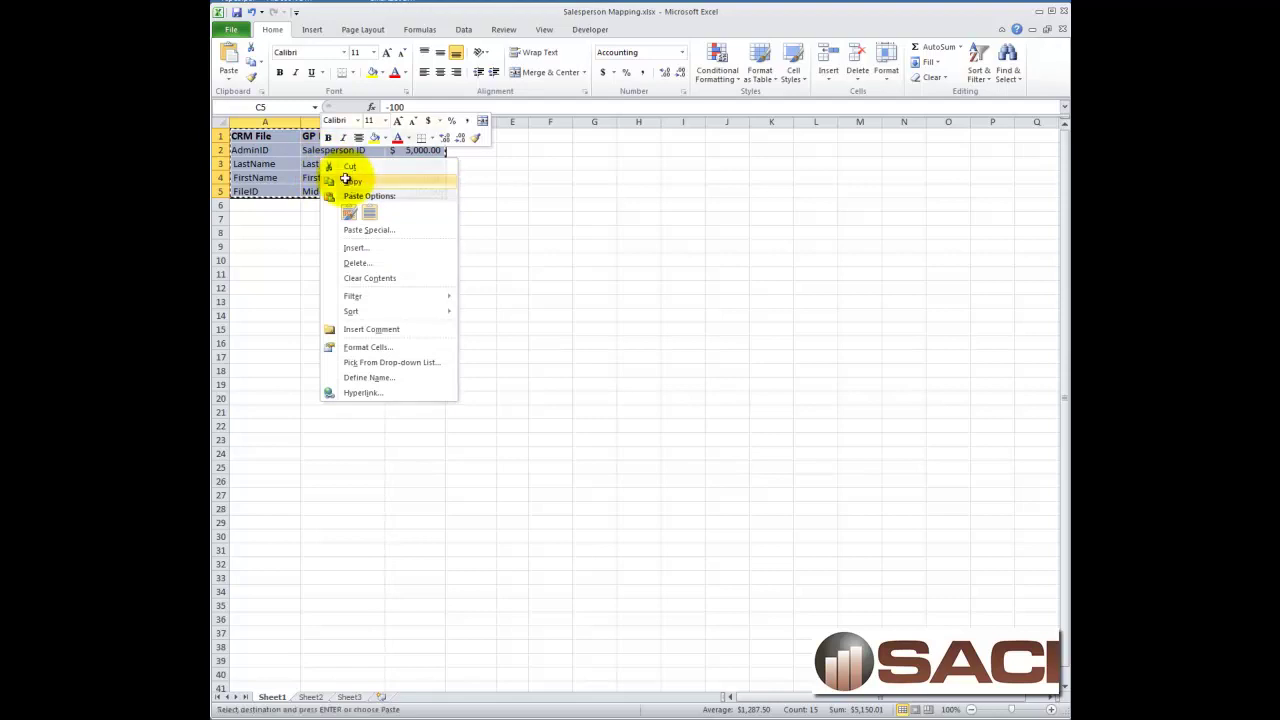
{"action": "left_click", "coordinate": [352, 181]}
Switch back to Word and paste the copied cells twice, first keeping source formatting and below that using destination styles
{"action": "key", "text": "alt+Tab"}
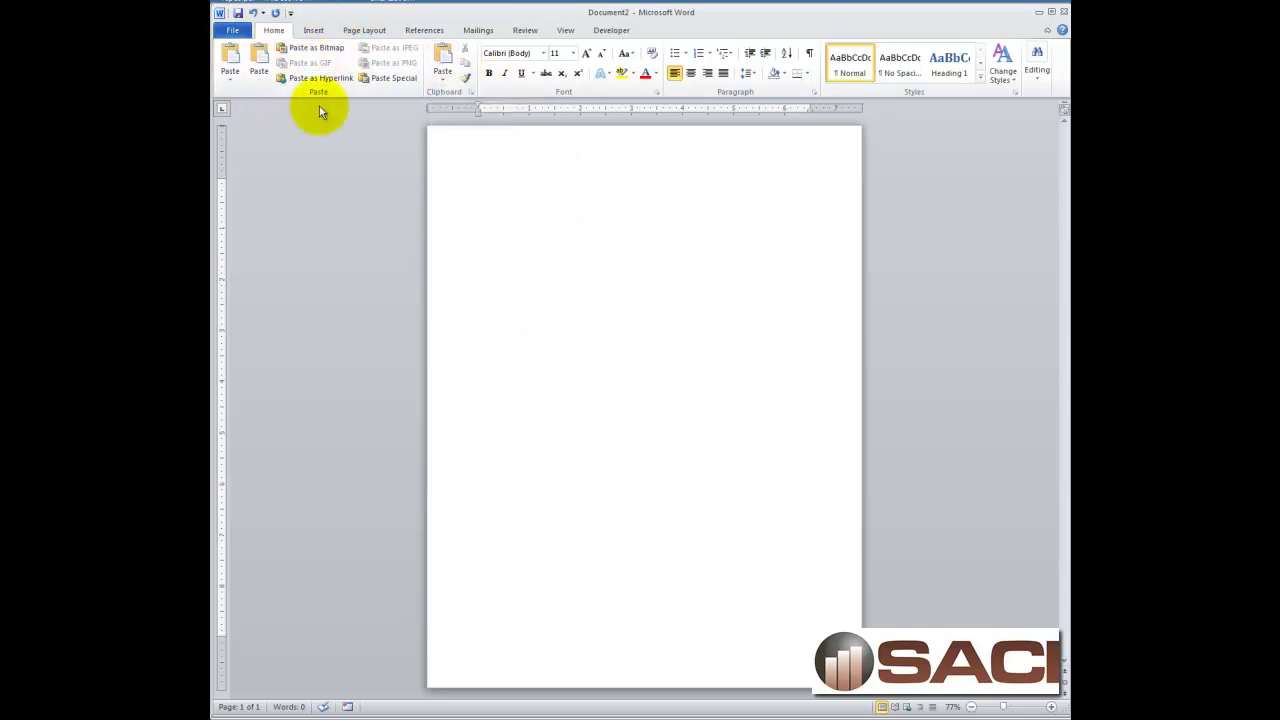
{"action": "left_click", "coordinate": [448, 83]}
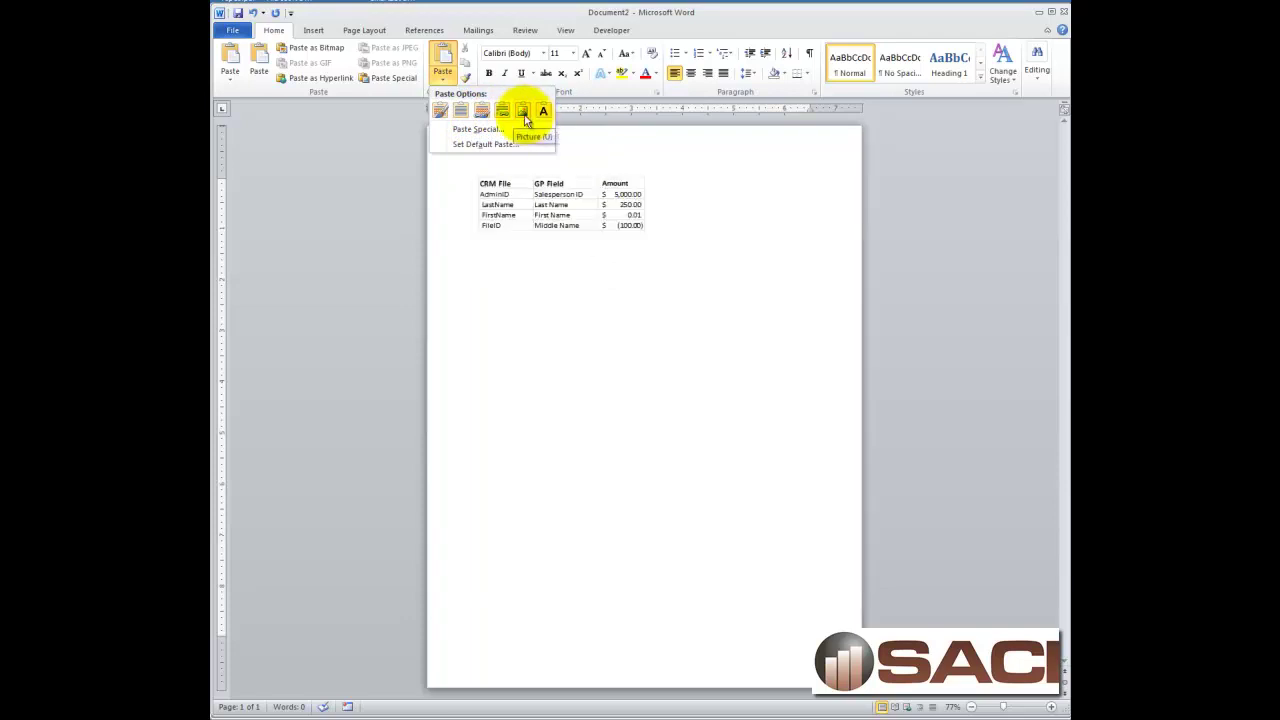
{"action": "left_click", "coordinate": [438, 112]}
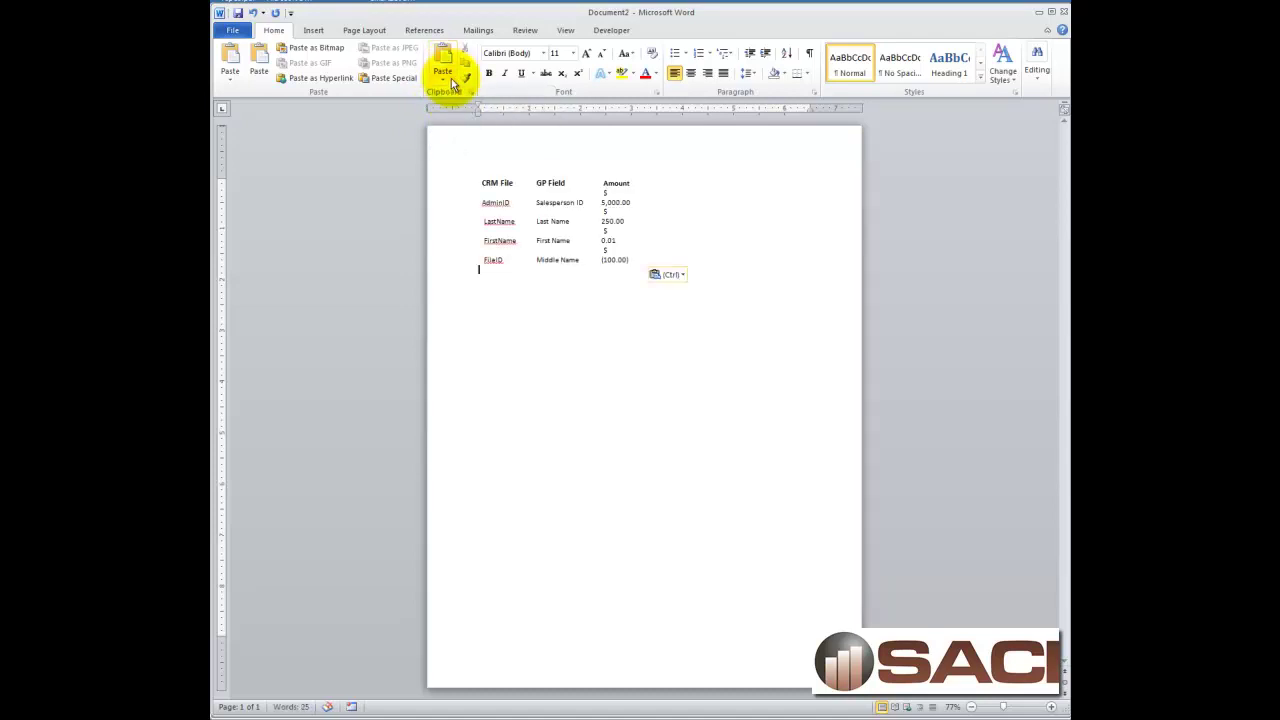
{"action": "left_click", "coordinate": [449, 77]}
{"action": "left_click", "coordinate": [460, 110]}
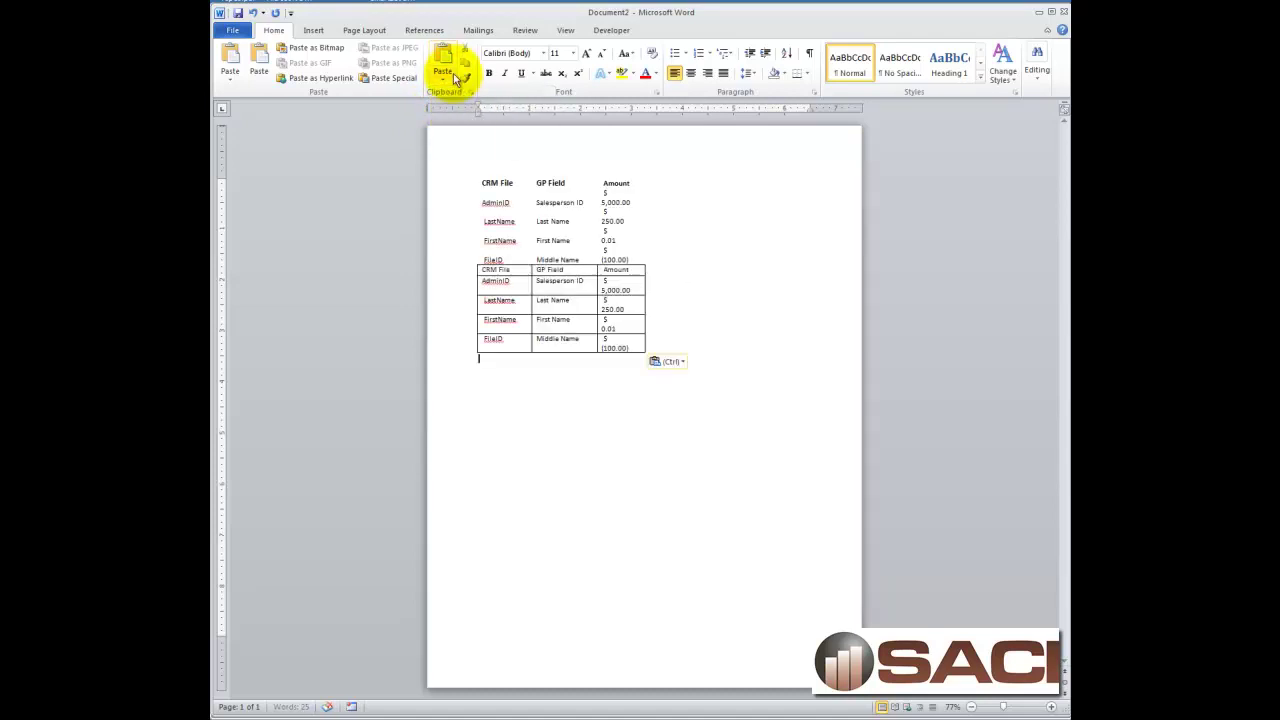
Paste the copied cells below the bordered table as a Microsoft Excel Worksheet Object using Paste Special
{"action": "left_click", "coordinate": [445, 78]}
{"action": "left_click", "coordinate": [440, 80]}
{"action": "left_click", "coordinate": [440, 82]}
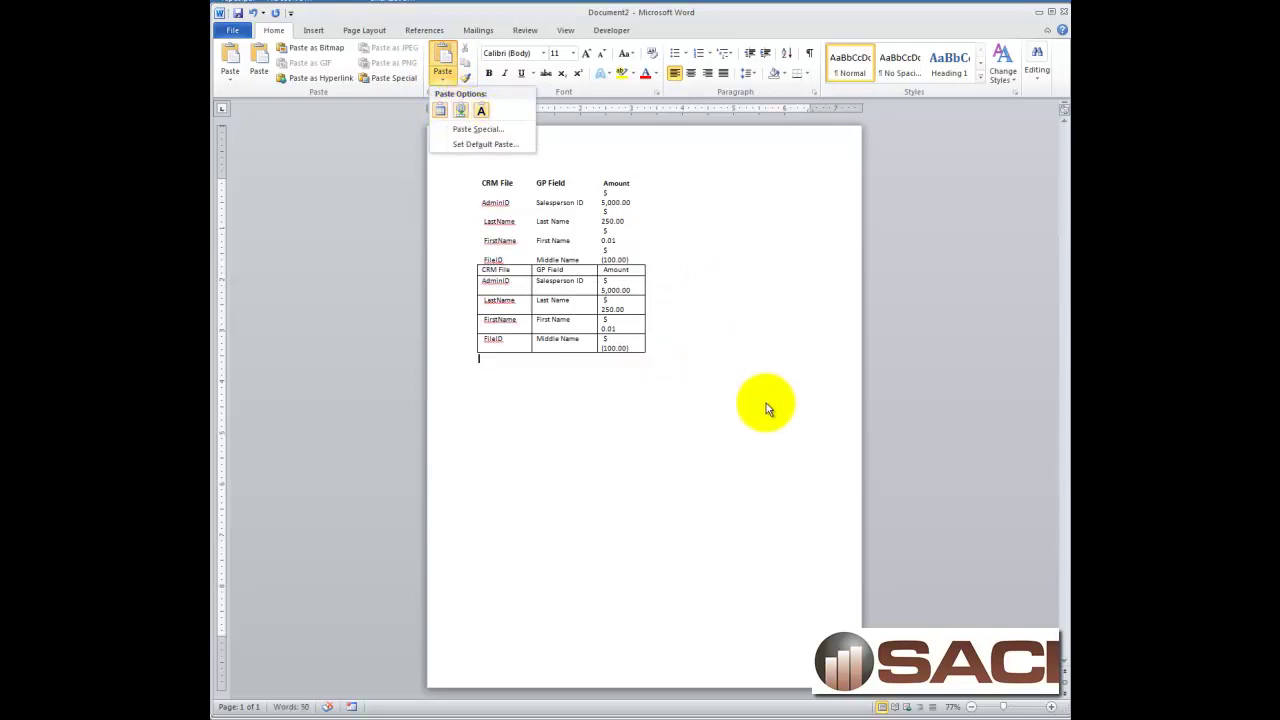
{"action": "left_click", "coordinate": [477, 130]}
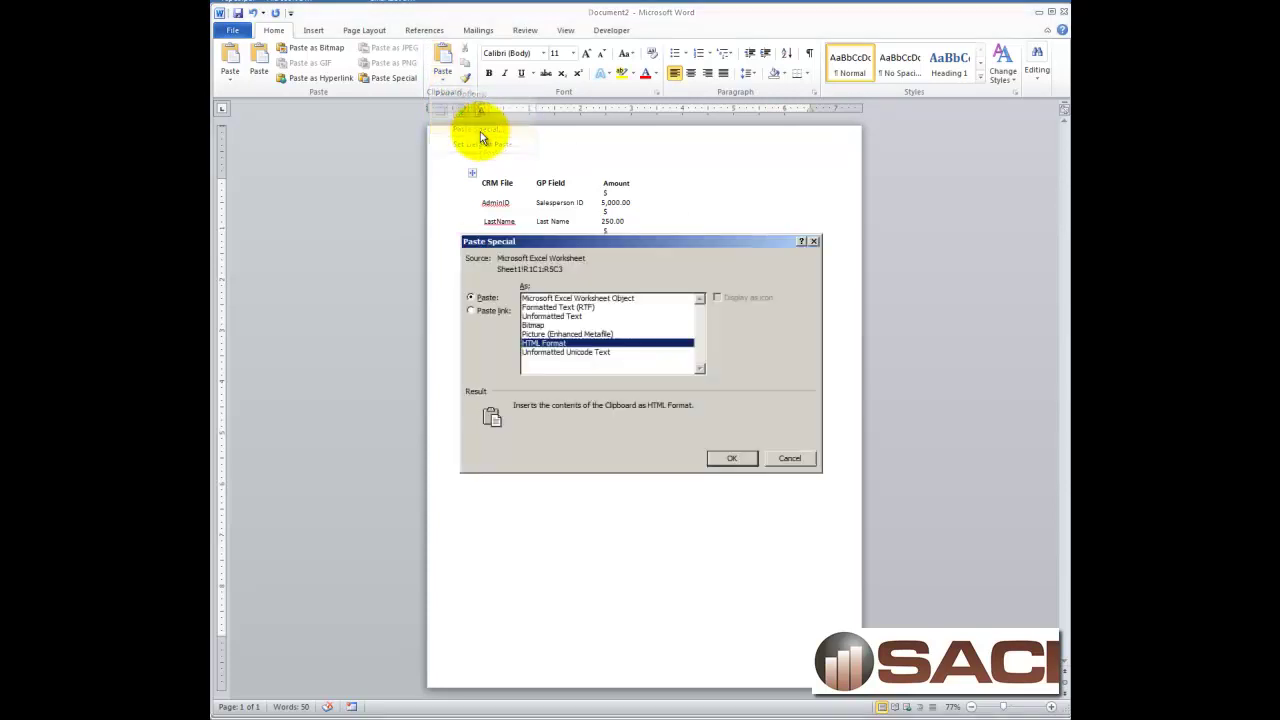
{"action": "left_click", "coordinate": [630, 299]}
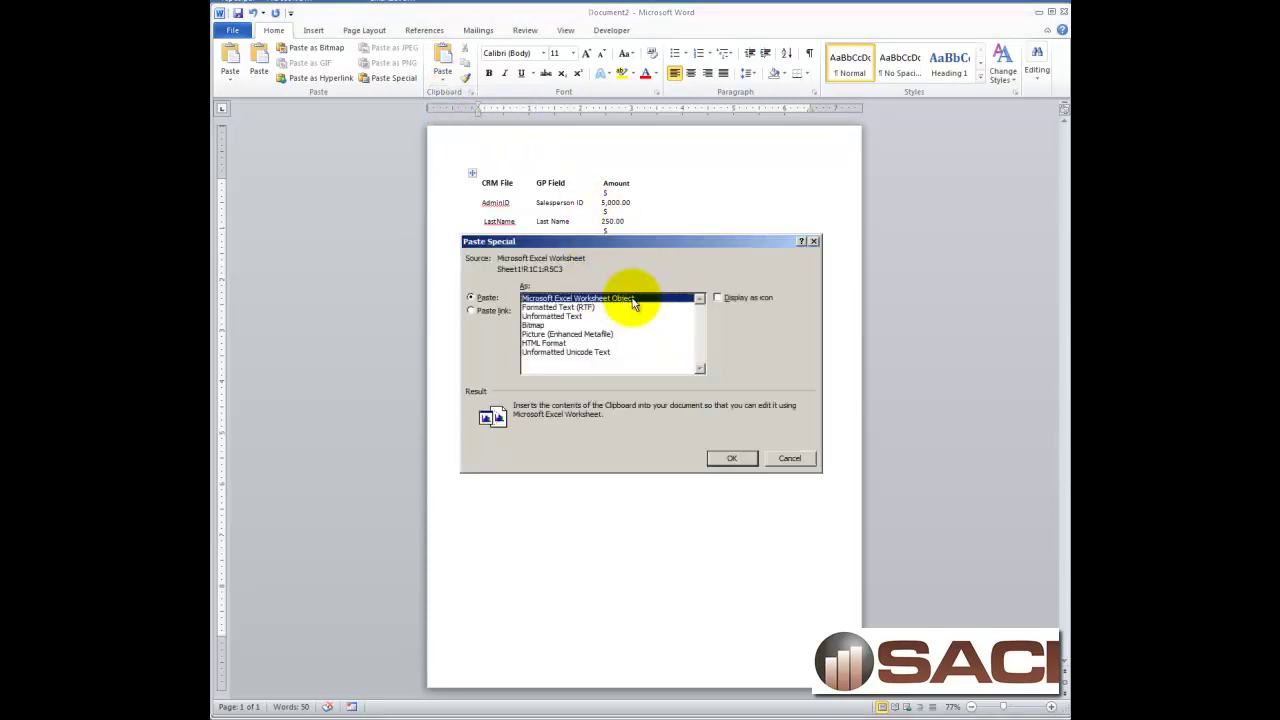
{"action": "left_click", "coordinate": [735, 460]}
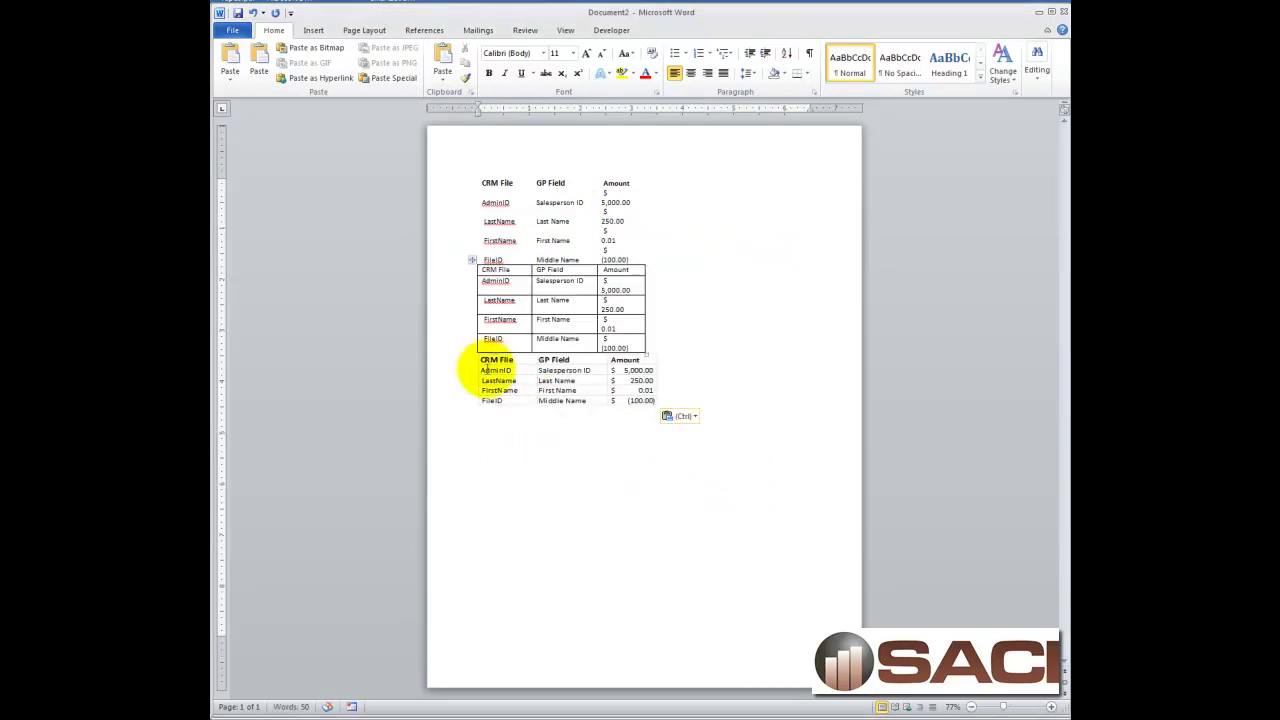
Open the embedded worksheet object for editing, select cell C2, and enlarge the frame to show extra rows and columns
{"action": "left_click", "coordinate": [600, 390]}
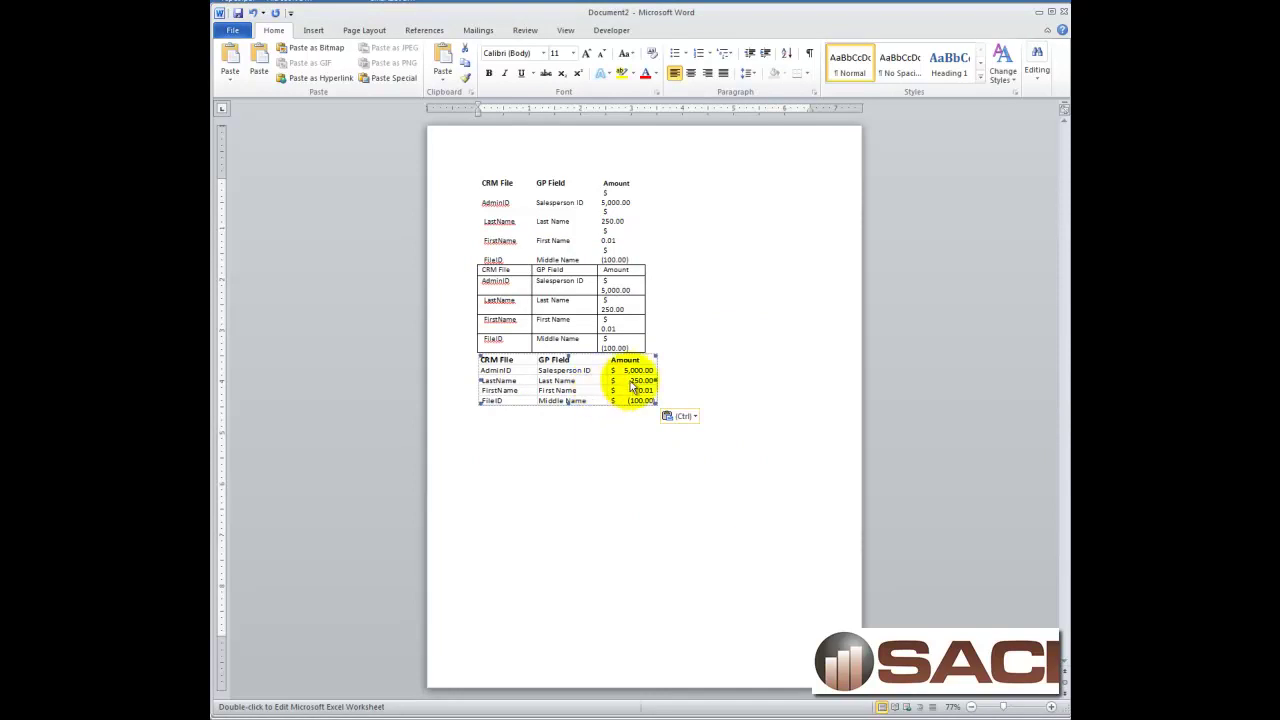
{"action": "double_click", "coordinate": [625, 385]}
{"action": "left_click", "coordinate": [622, 394]}
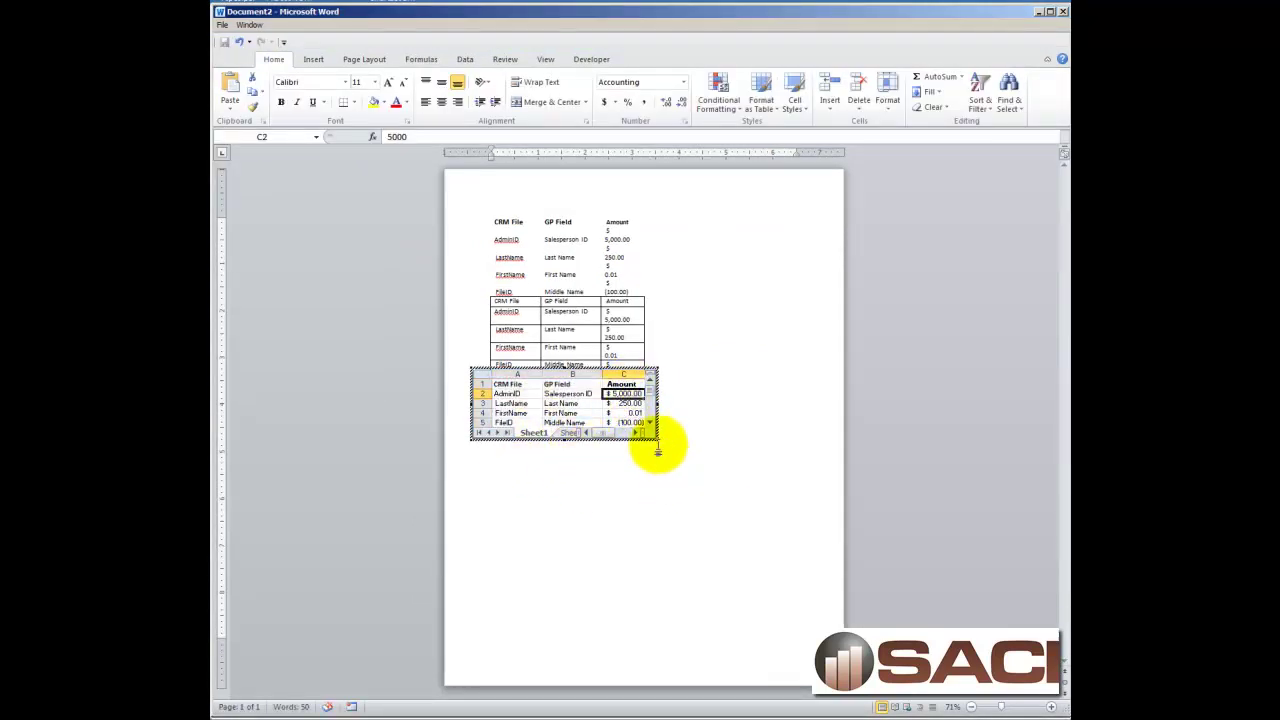
{"action": "left_click_drag", "start_coordinate": [658, 442], "coordinate": [734, 477]}
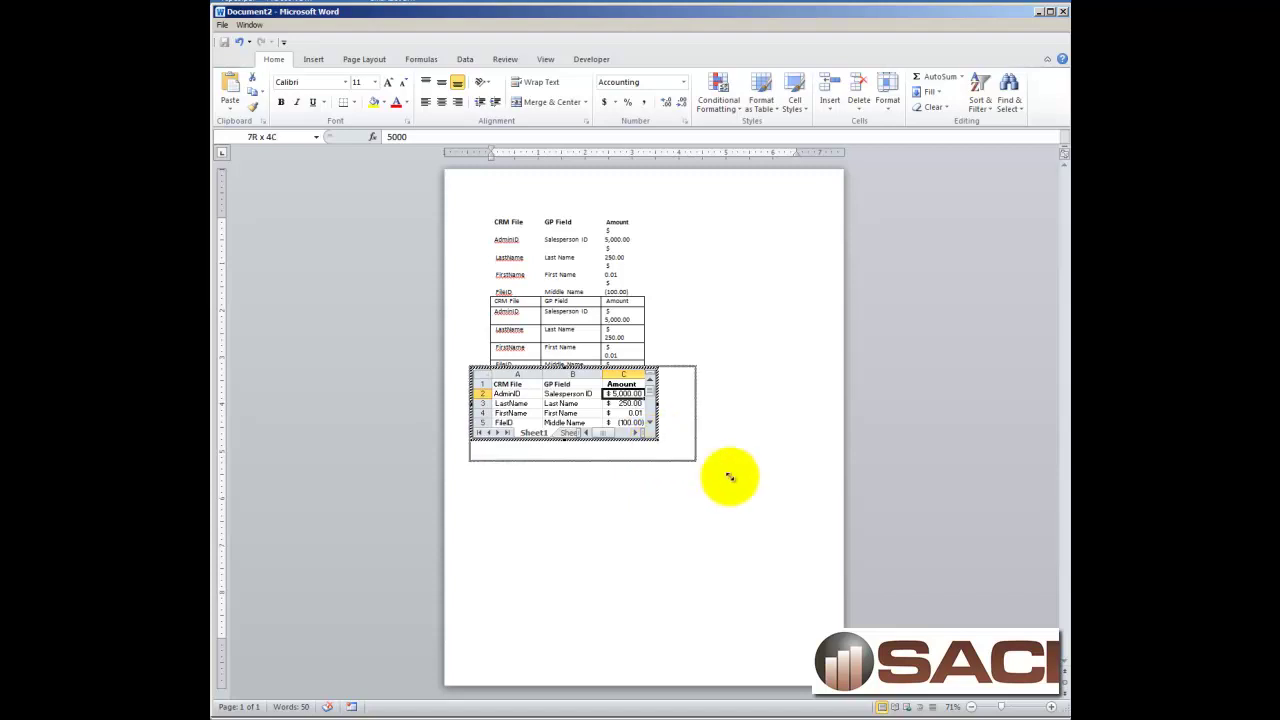
{"action": "left_click", "coordinate": [710, 565]}
Narrow the CRM File and GP Field columns of the bordered table and autofit the Amount column
{"action": "left_click", "coordinate": [658, 284]}
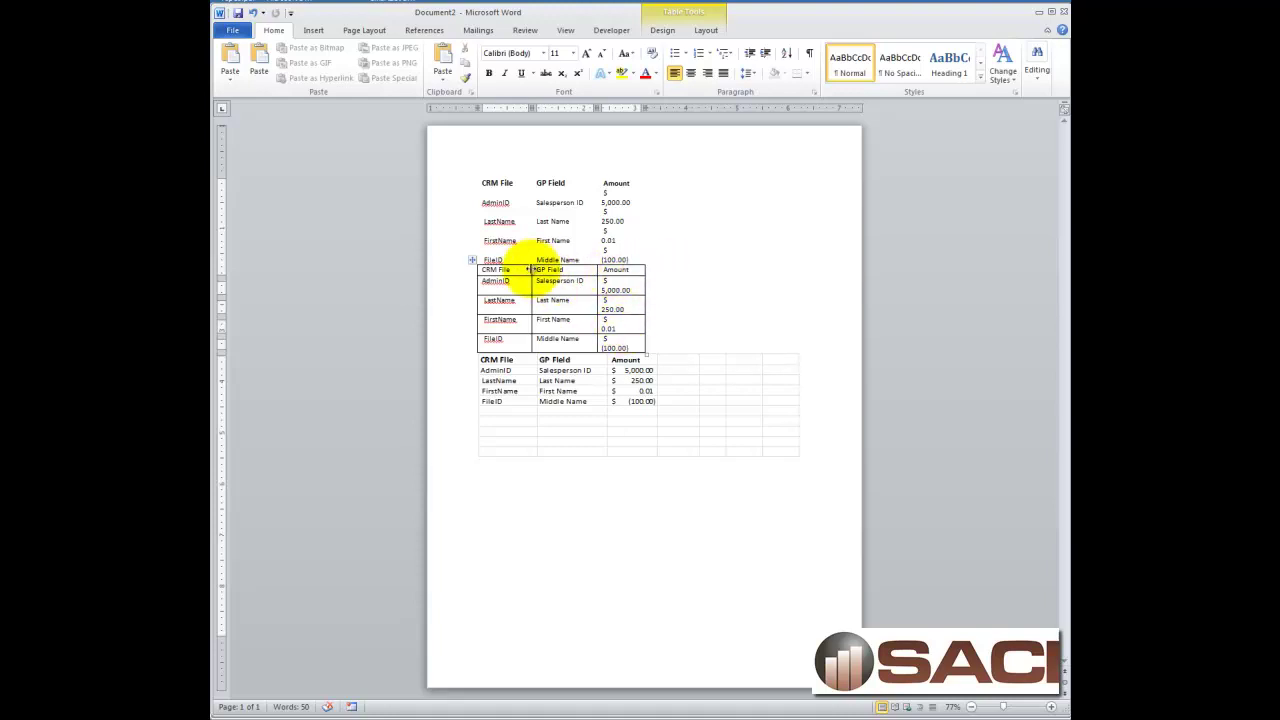
{"action": "left_click_drag", "start_coordinate": [532, 272], "coordinate": [524, 272]}
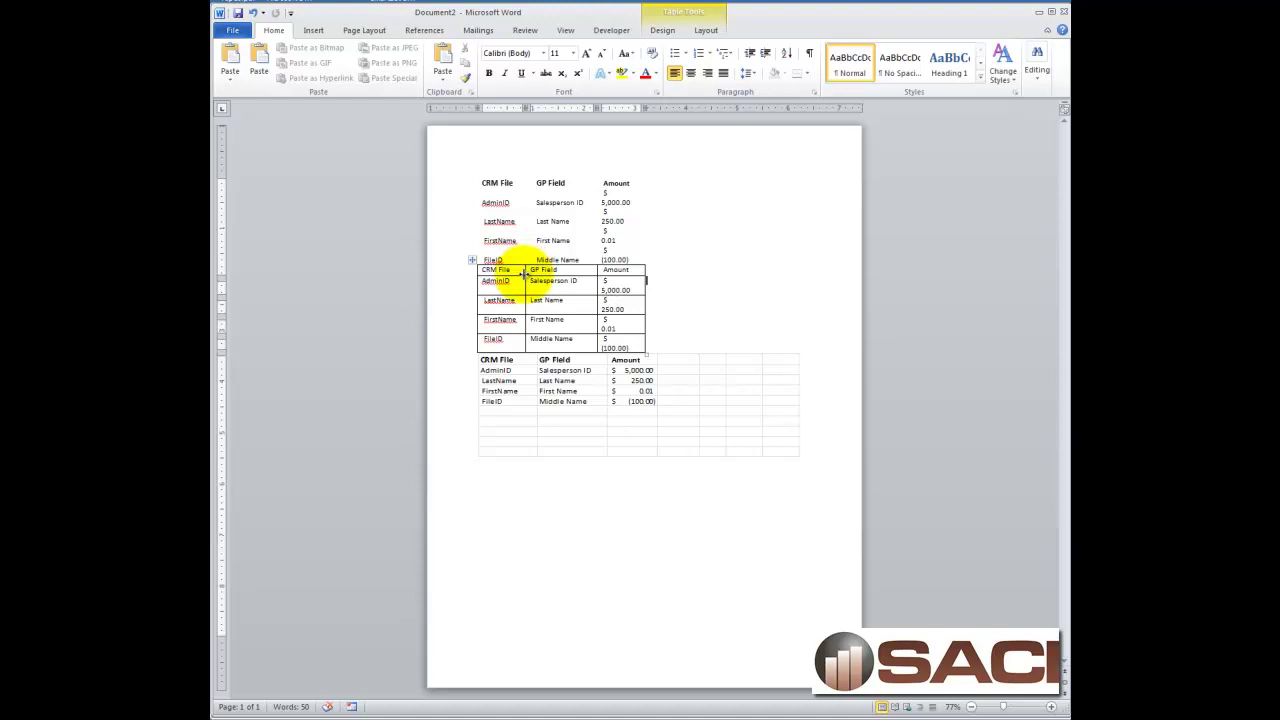
{"action": "left_click_drag", "start_coordinate": [522, 272], "coordinate": [581, 271]}
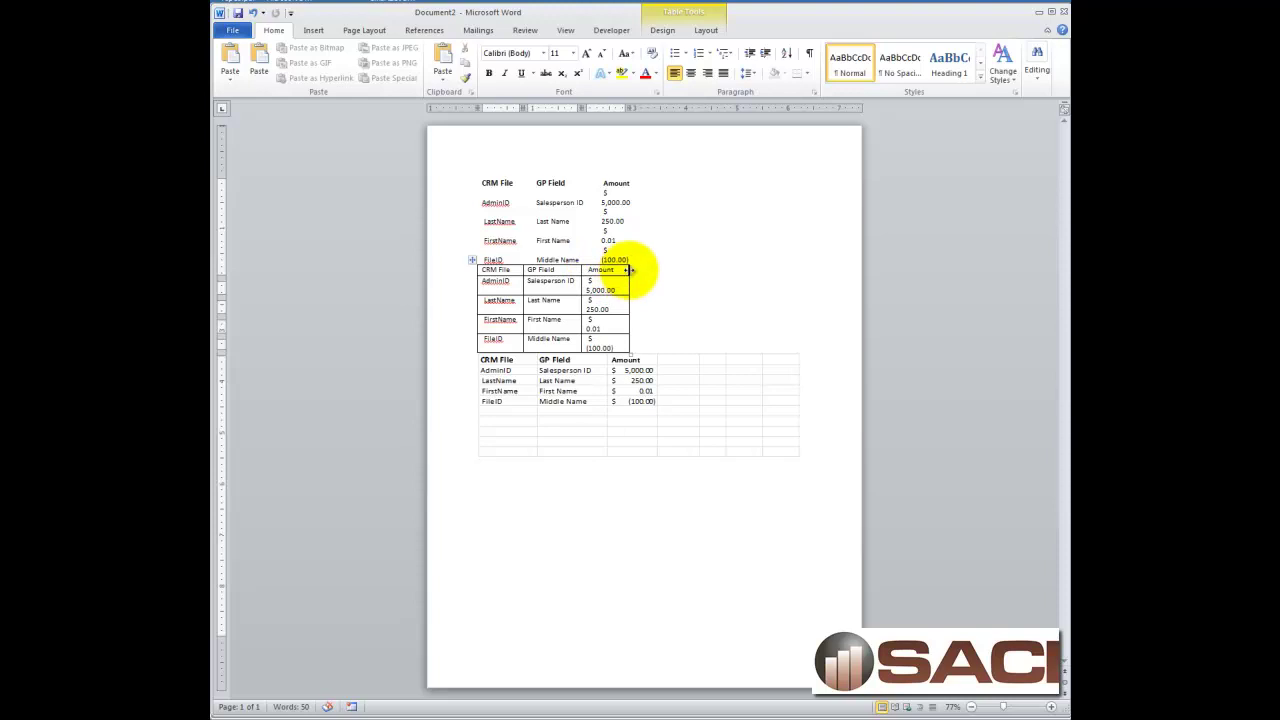
{"action": "double_click", "coordinate": [627, 270]}
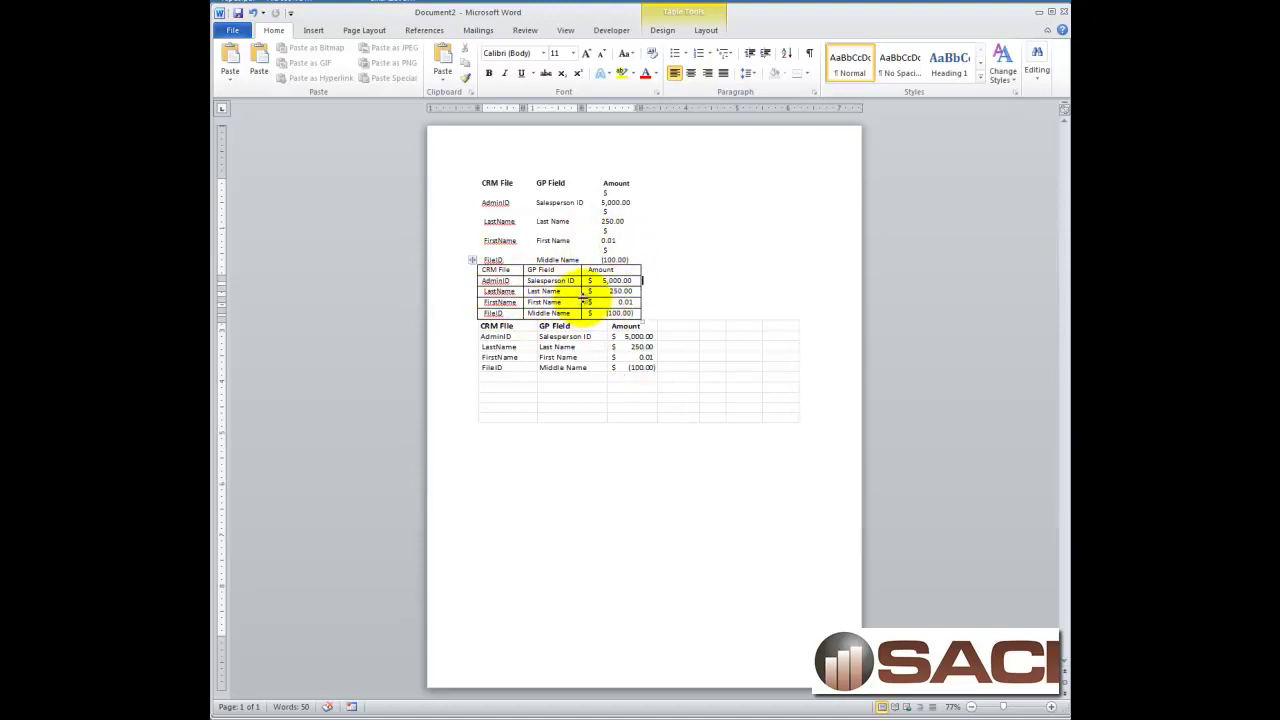
Select the embedded worksheet object and preview the available paste options, including Keep Text Only and Keep Original Table Formatting
{"action": "left_click", "coordinate": [607, 347]}
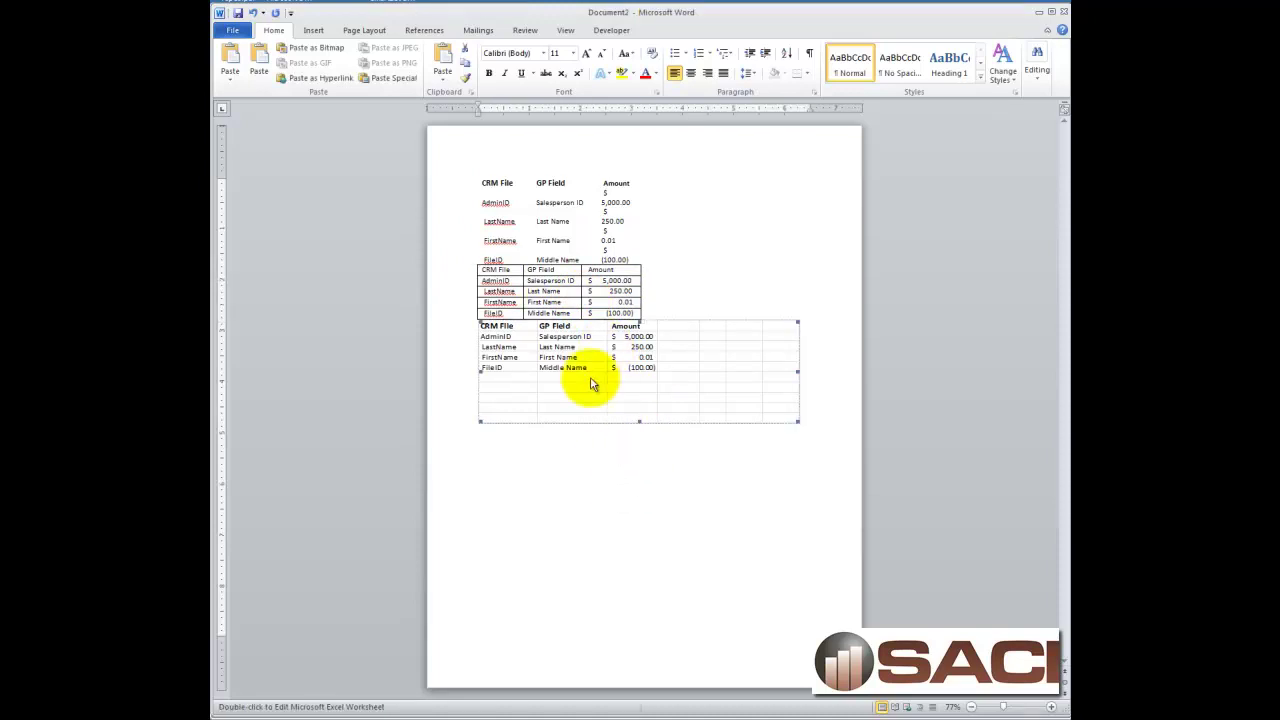
{"action": "left_click", "coordinate": [443, 75]}
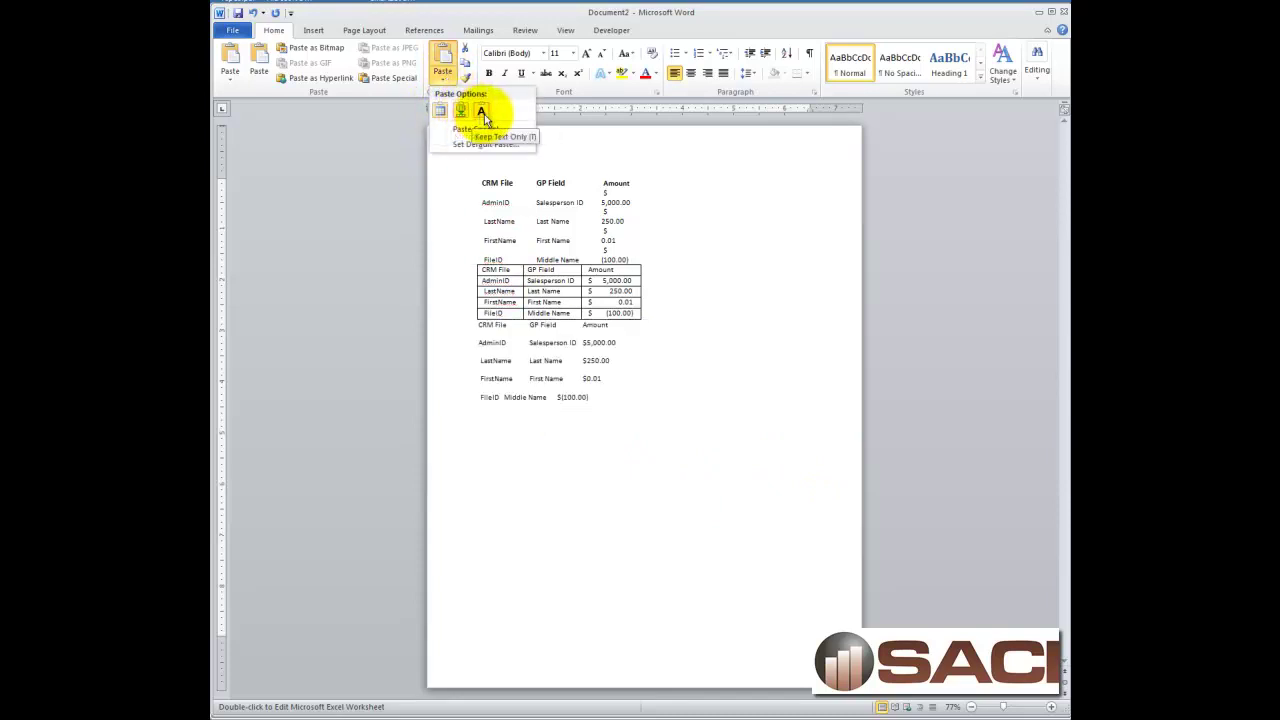
{"action": "left_click", "coordinate": [336, 204]}
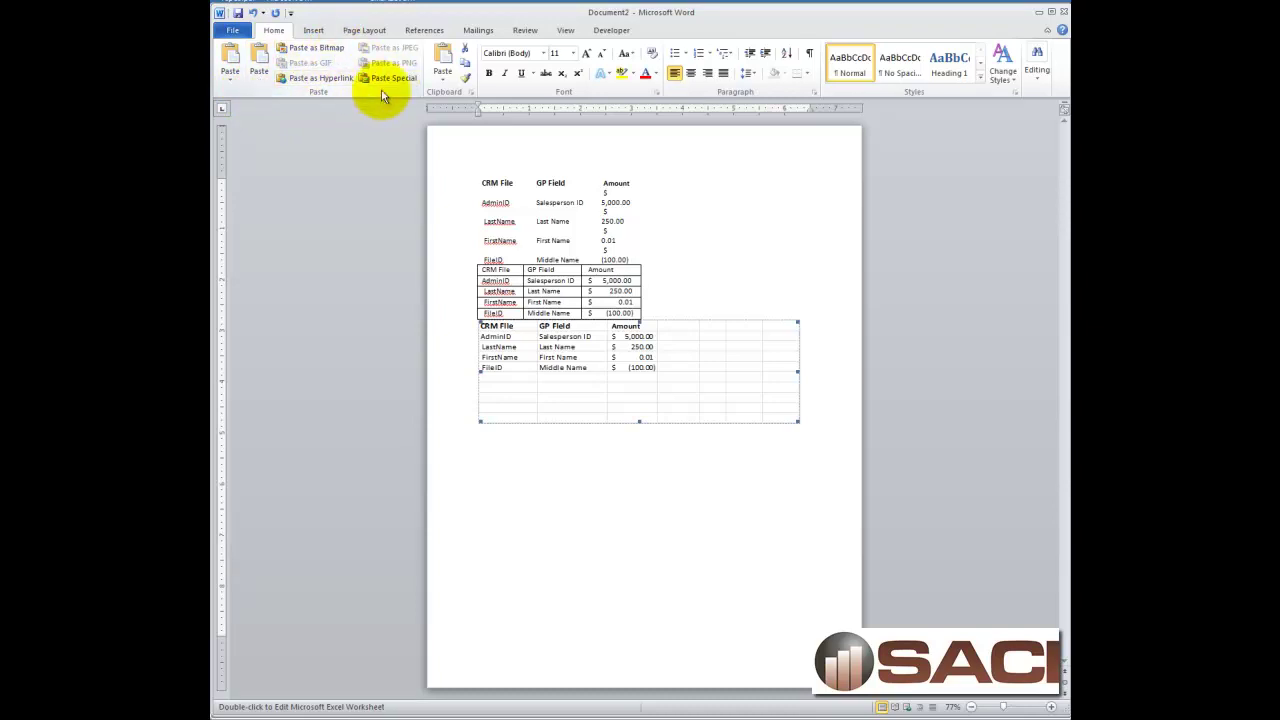
{"action": "left_click", "coordinate": [442, 75]}
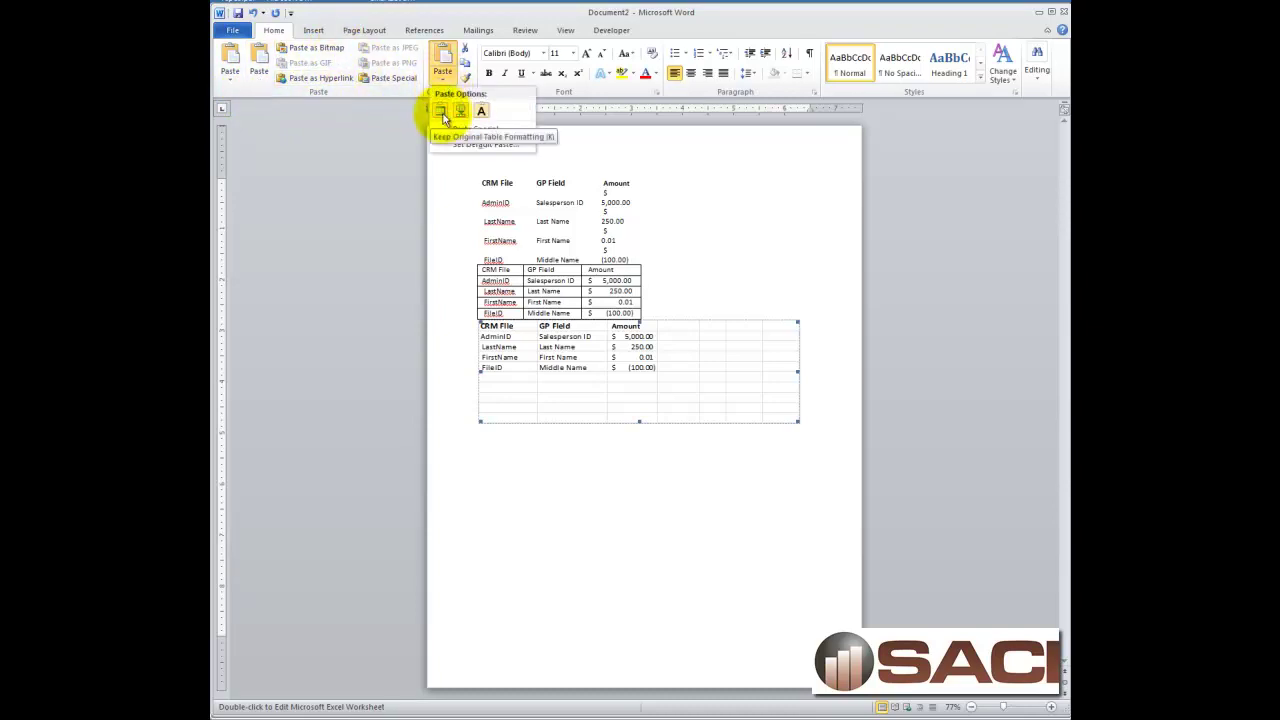
{"action": "left_click", "coordinate": [275, 91]}
Remove the custom Paste group from the Home tab in the ribbon customization and apply the change
{"action": "right_click", "coordinate": [265, 93]}
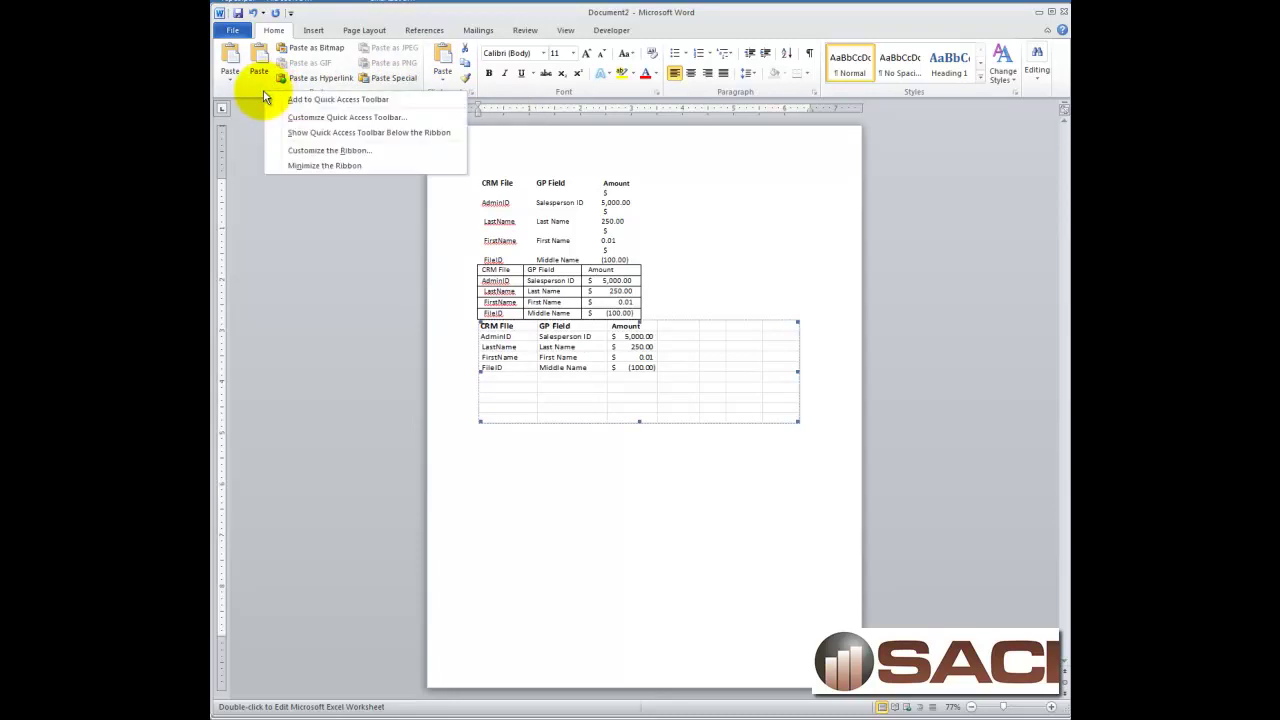
{"action": "left_click", "coordinate": [287, 152]}
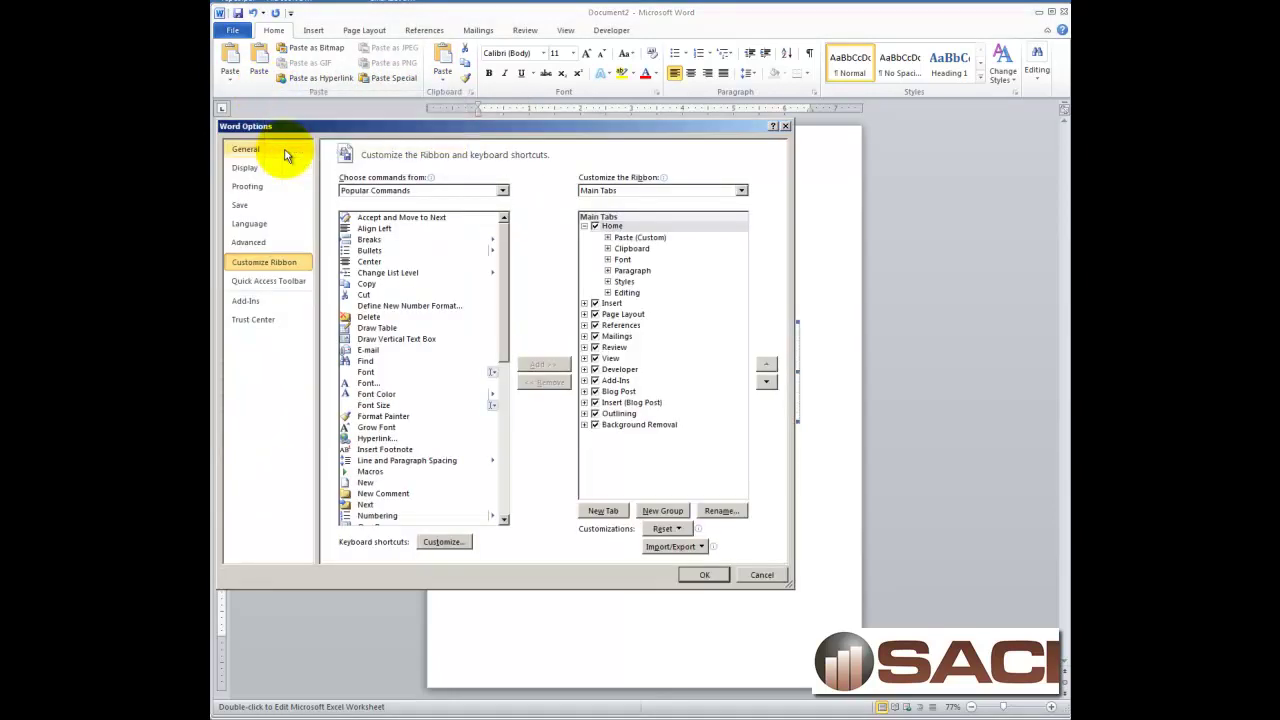
{"action": "left_click", "coordinate": [630, 237]}
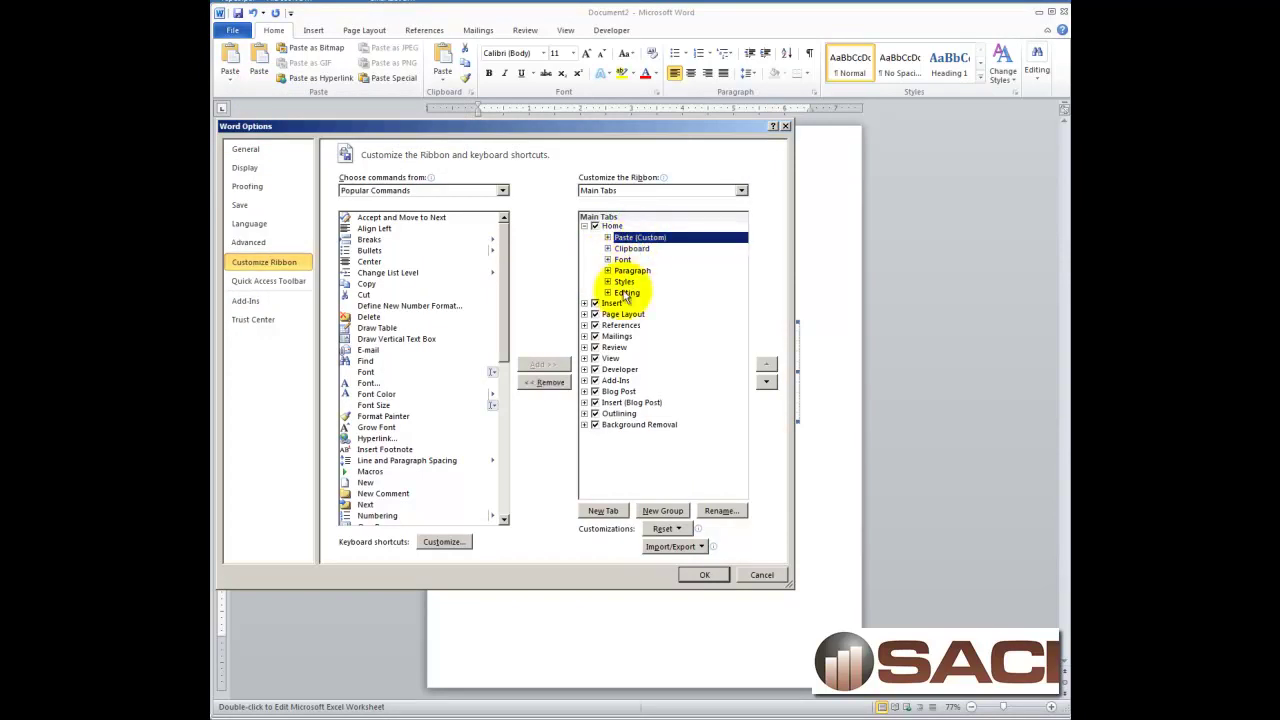
{"action": "left_click", "coordinate": [545, 382]}
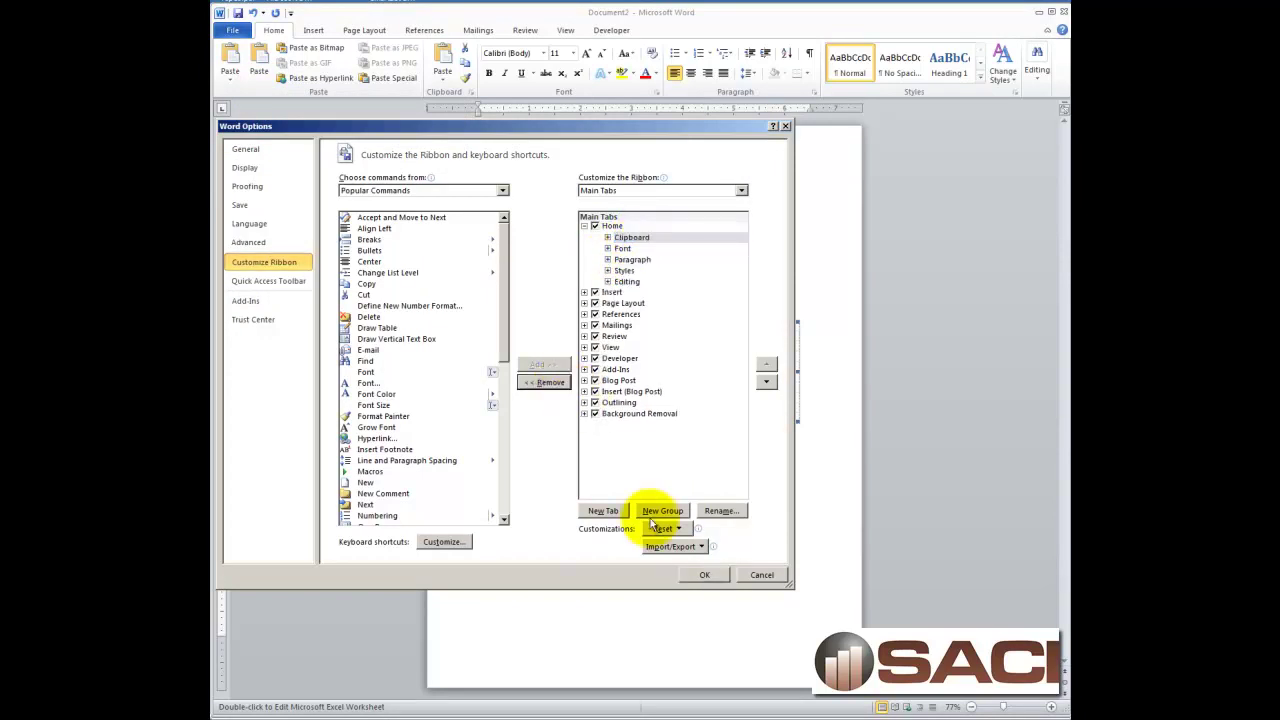
{"action": "left_click", "coordinate": [705, 576]}
Paste the copied cells over the selected worksheet object with Merge Table so they join the bordered table
{"action": "left_click", "coordinate": [232, 79]}
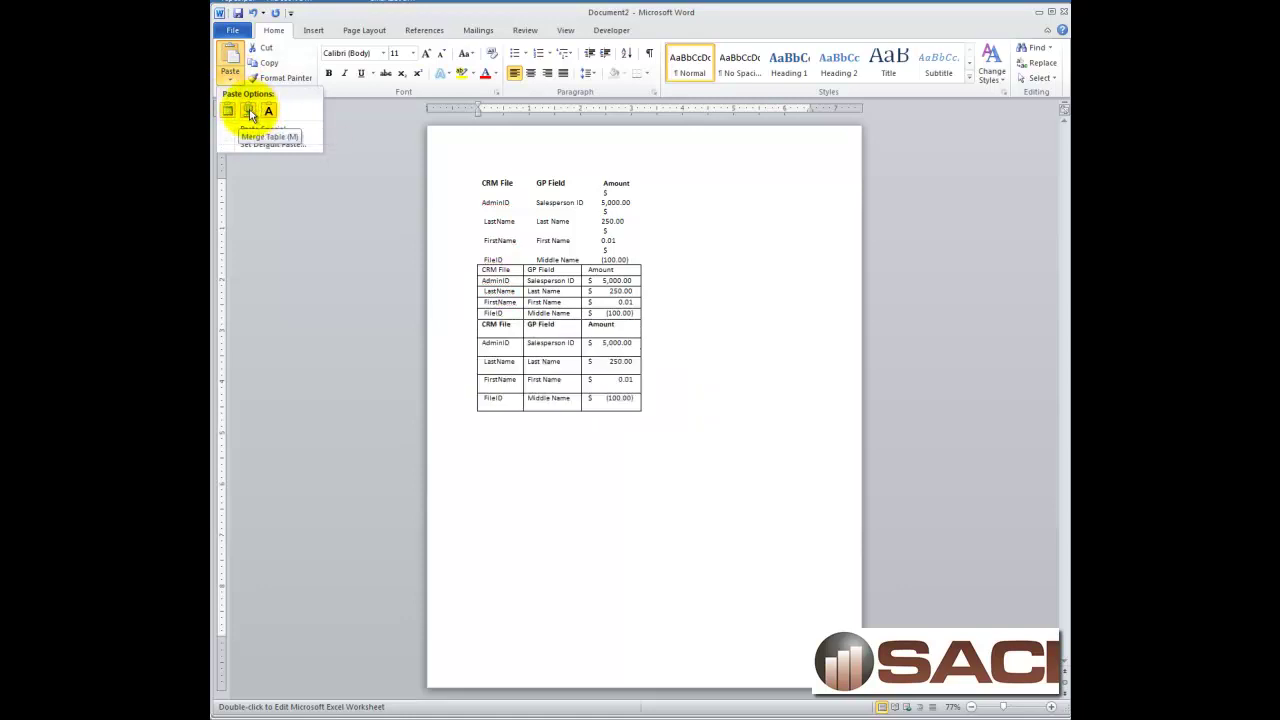
{"action": "left_click", "coordinate": [250, 113]}
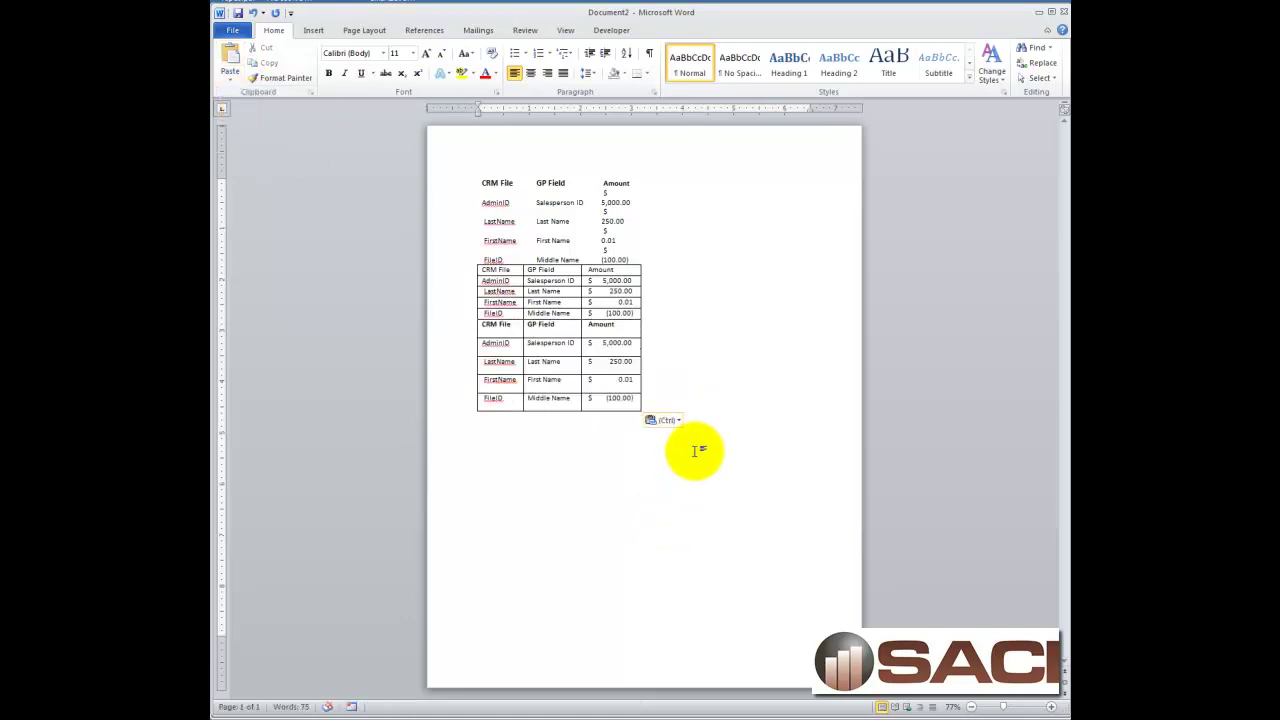